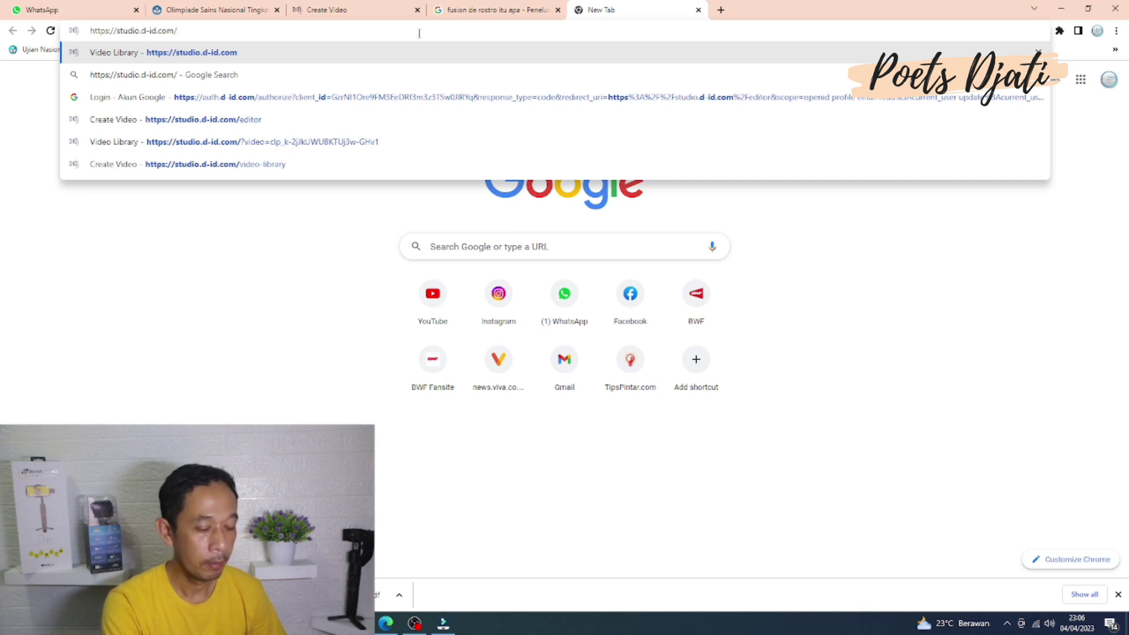
Open studio.d-id.com, start a new video and browse the available presenters.
{"action": "key", "text": "Return"}
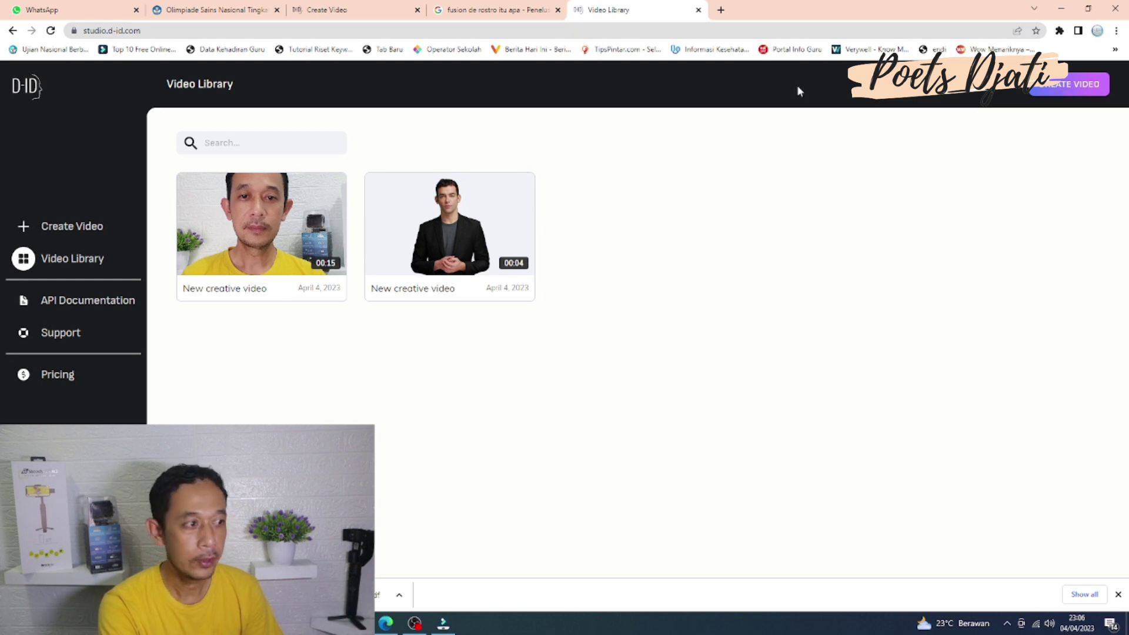
{"action": "left_click", "coordinate": [96, 233]}
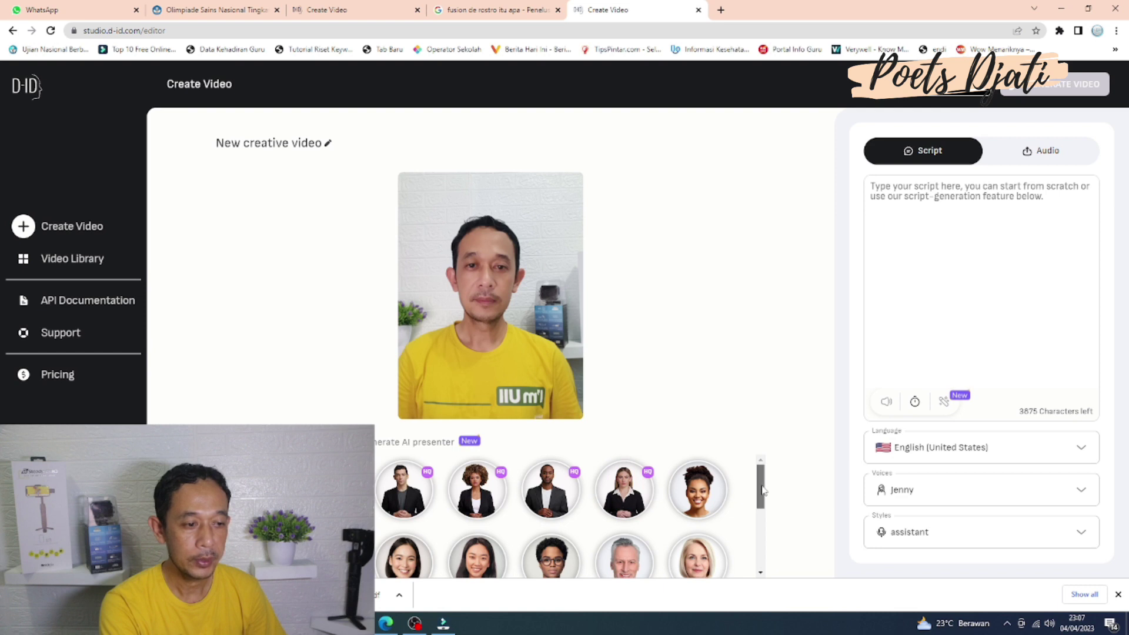
{"action": "scroll", "coordinate": [764, 499], "scroll_direction": "down", "scroll_amount": 2}
{"action": "scroll", "coordinate": [764, 499], "scroll_direction": "up", "scroll_amount": 1}
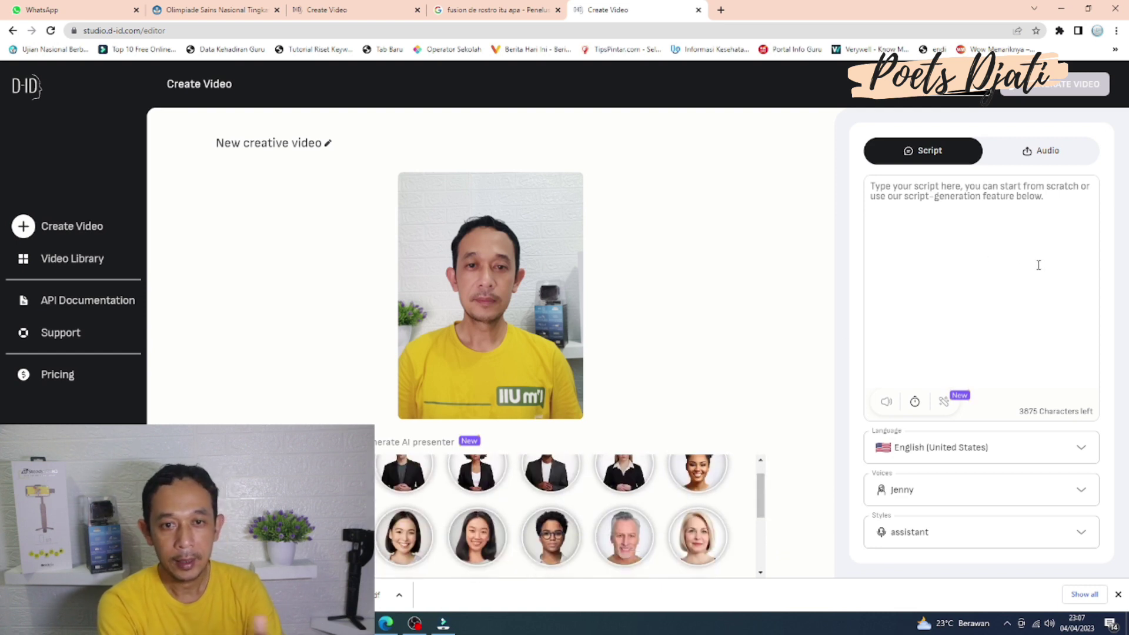
{"action": "left_click", "coordinate": [995, 201]}
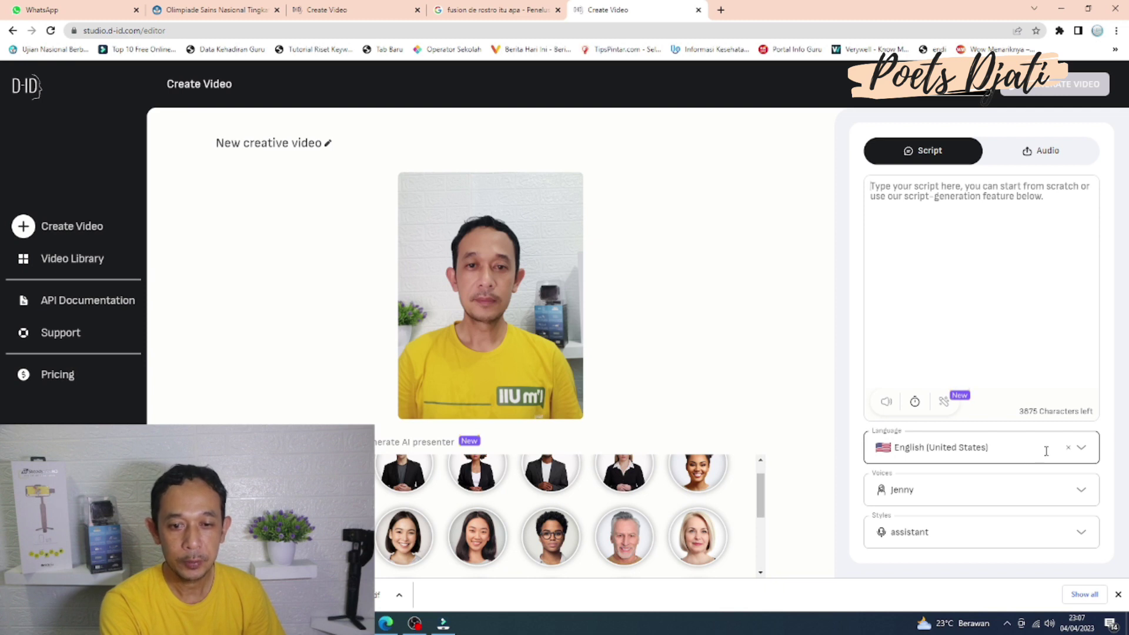
Set the script language to Indonesian (Indonesia) and choose the male voice Ardi.
{"action": "left_click", "coordinate": [1083, 447]}
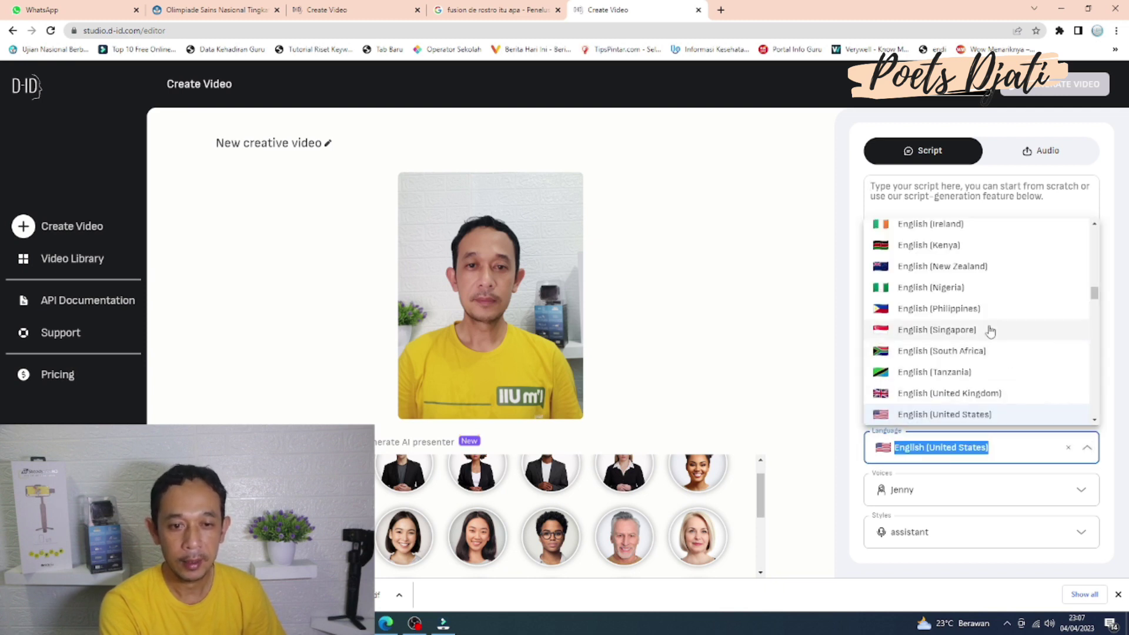
{"action": "scroll", "coordinate": [978, 330], "scroll_direction": "down", "scroll_amount": 3}
{"action": "scroll", "coordinate": [969, 335], "scroll_direction": "down", "scroll_amount": 5}
{"action": "scroll", "coordinate": [968, 335], "scroll_direction": "down", "scroll_amount": 2}
{"action": "left_click", "coordinate": [941, 288]}
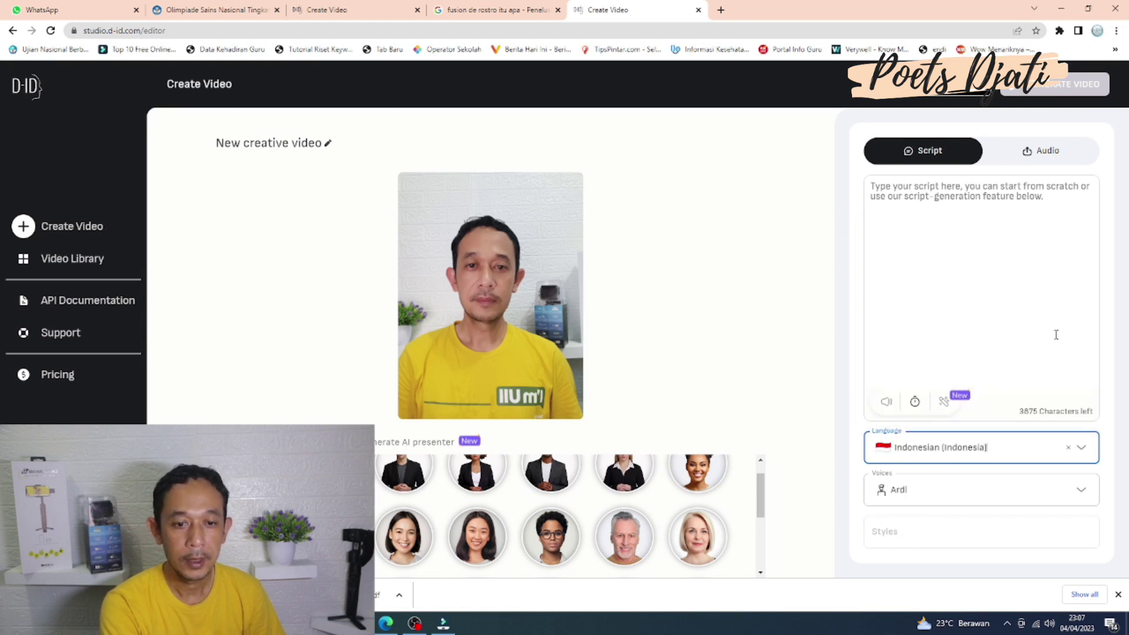
{"action": "left_click", "coordinate": [1085, 495]}
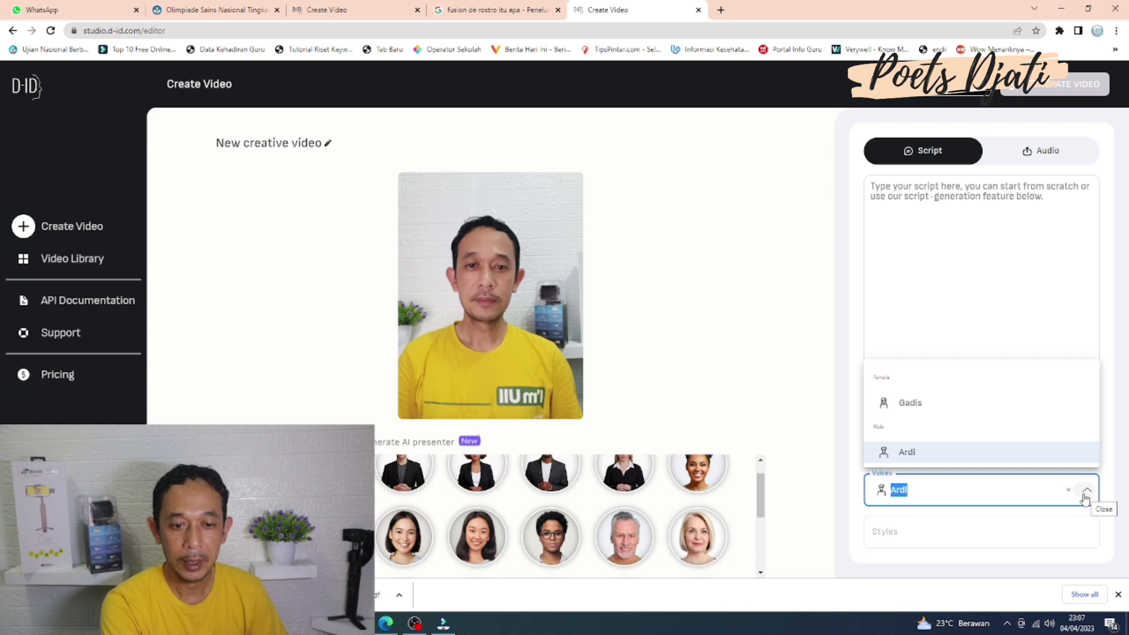
{"action": "left_click", "coordinate": [923, 451]}
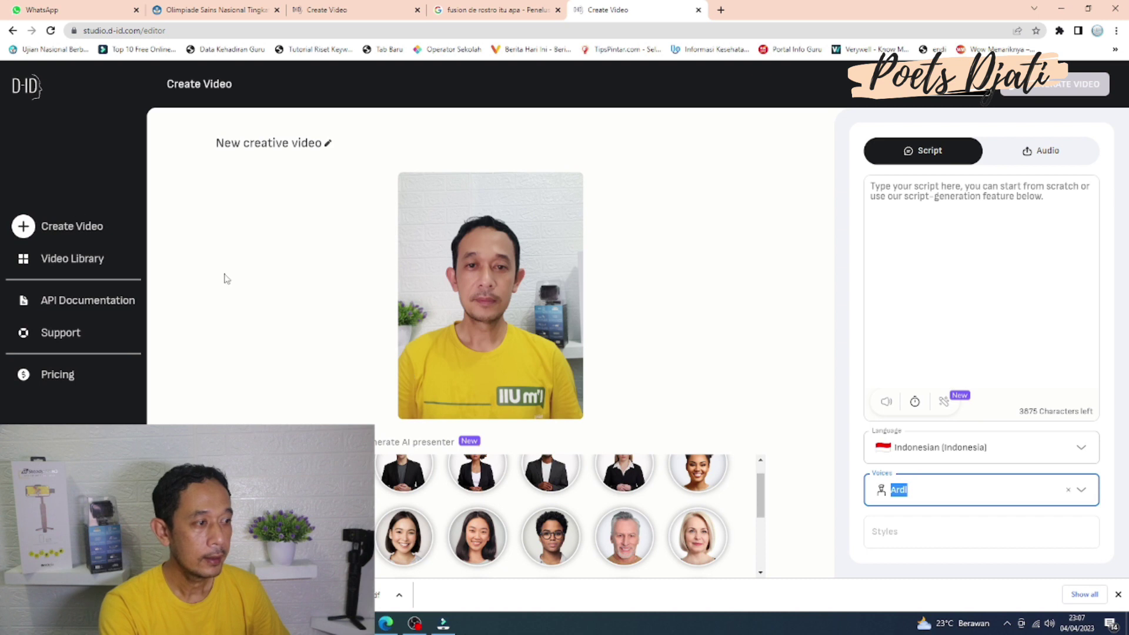
Switch to File Explorer and copy photo 20230404_230852 from the phone's SD card DCIM Camera folder into the Pictures folder.
{"action": "left_click", "coordinate": [330, 470]}
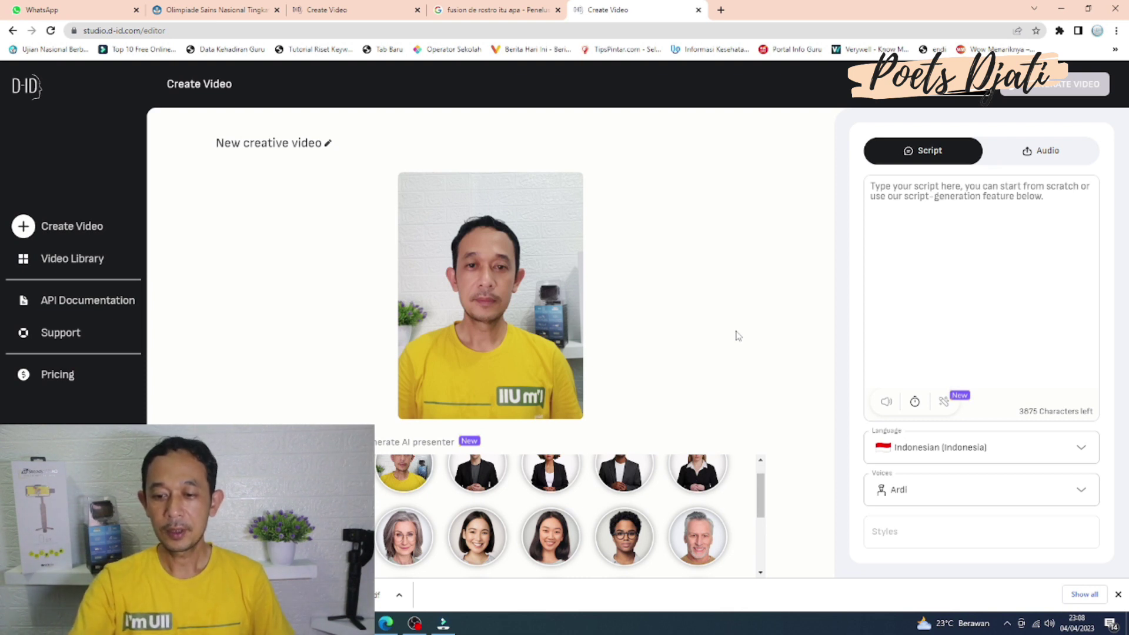
{"action": "key", "text": "alt+Tab"}
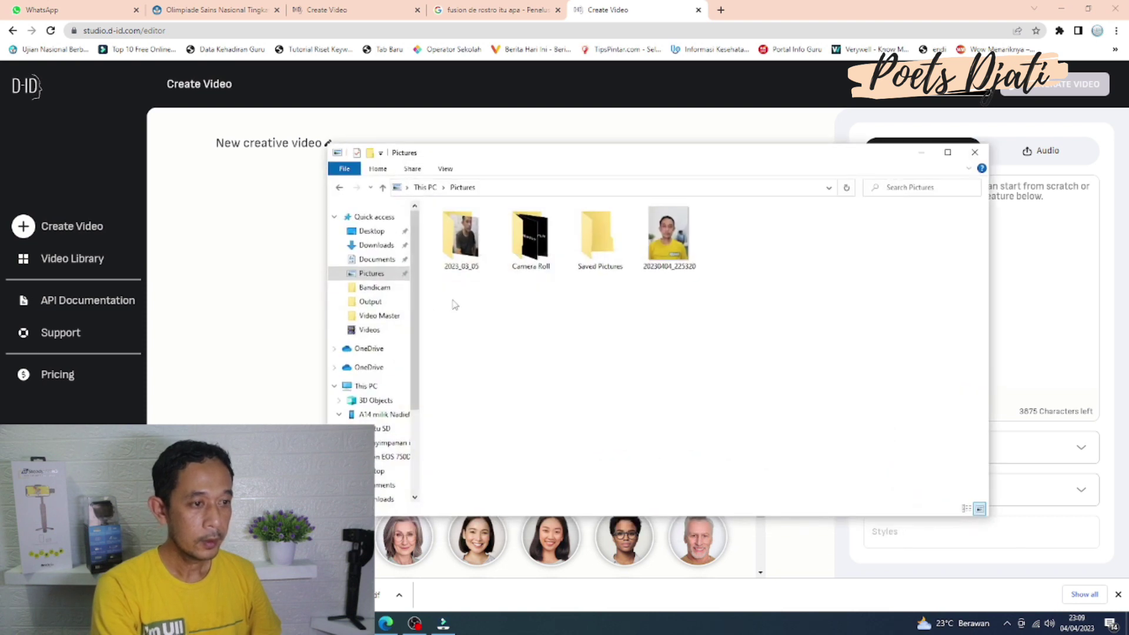
{"action": "left_click", "coordinate": [382, 427]}
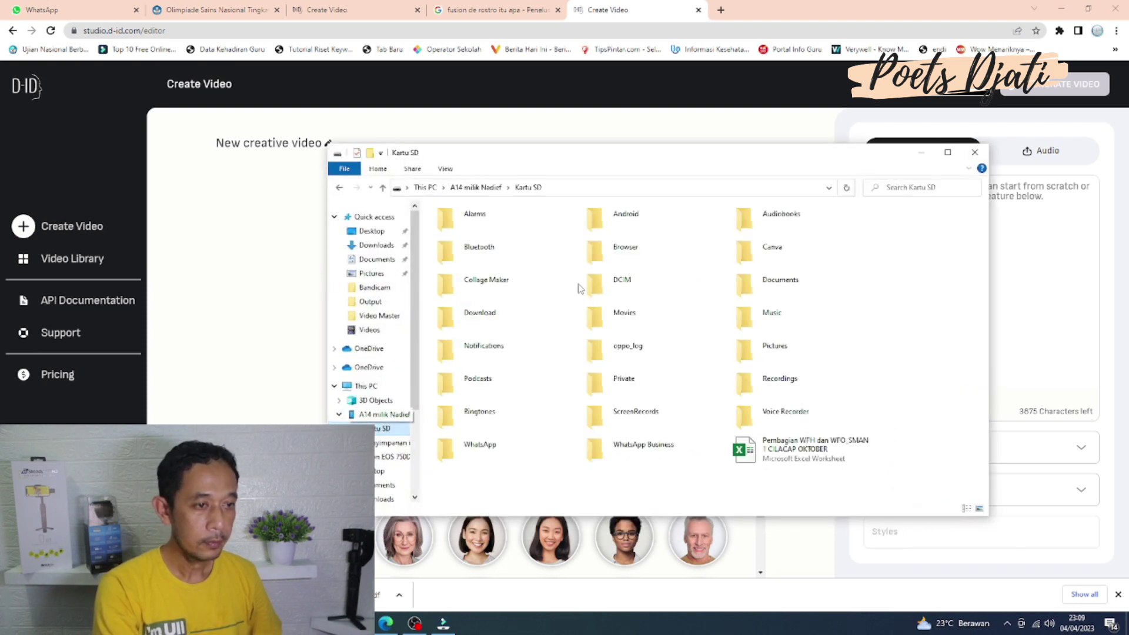
{"action": "left_click", "coordinate": [763, 494]}
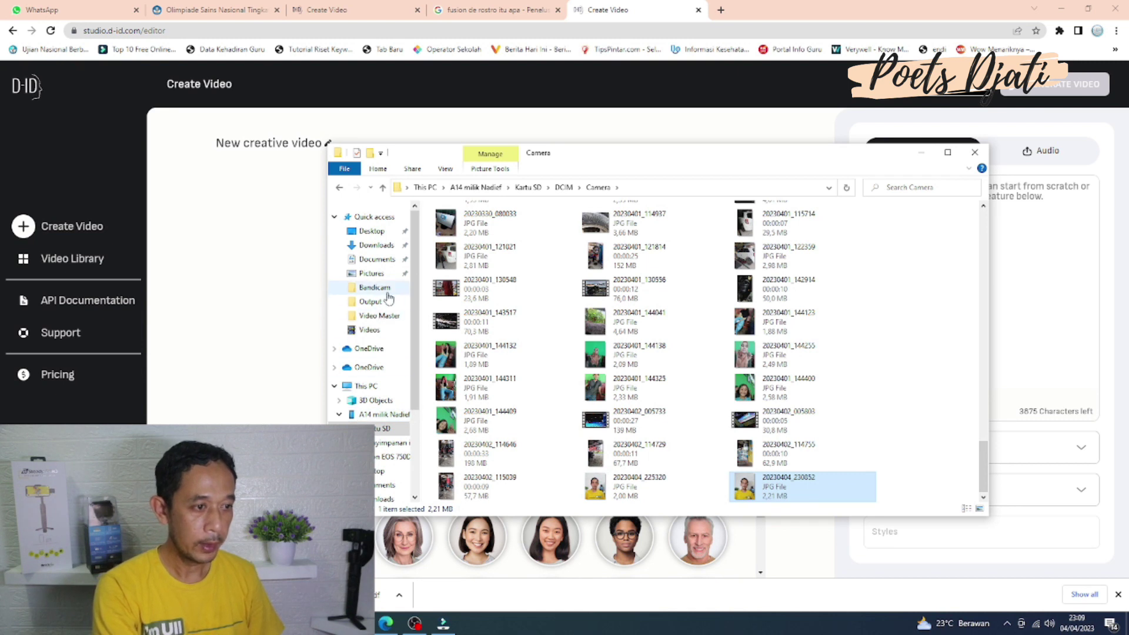
{"action": "left_click", "coordinate": [377, 275]}
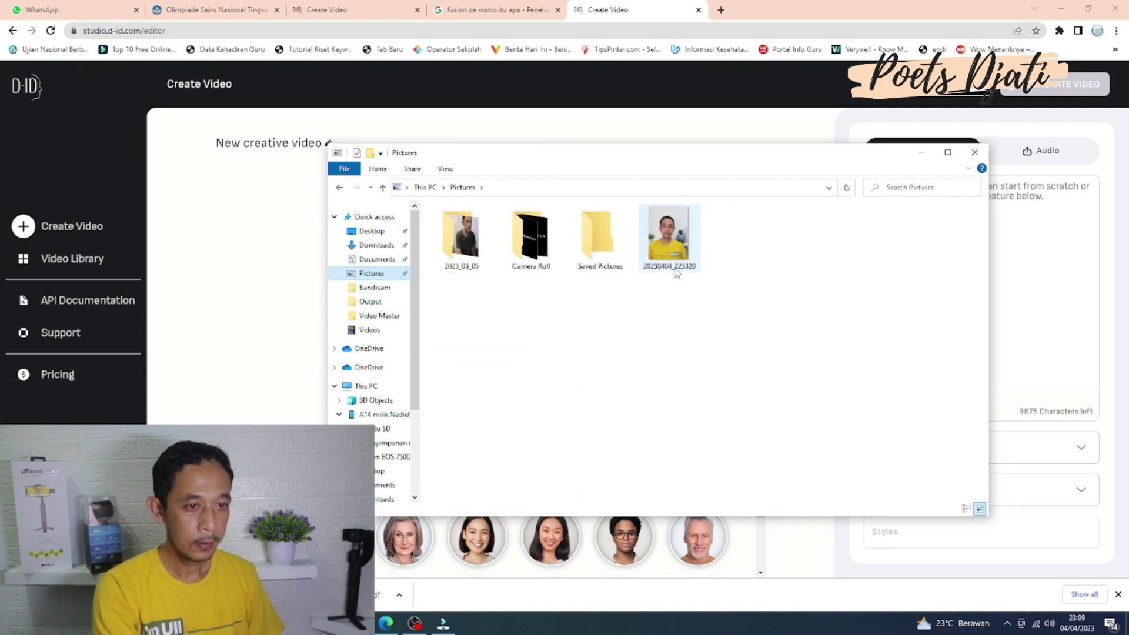
{"action": "key", "text": "ctrl+v"}
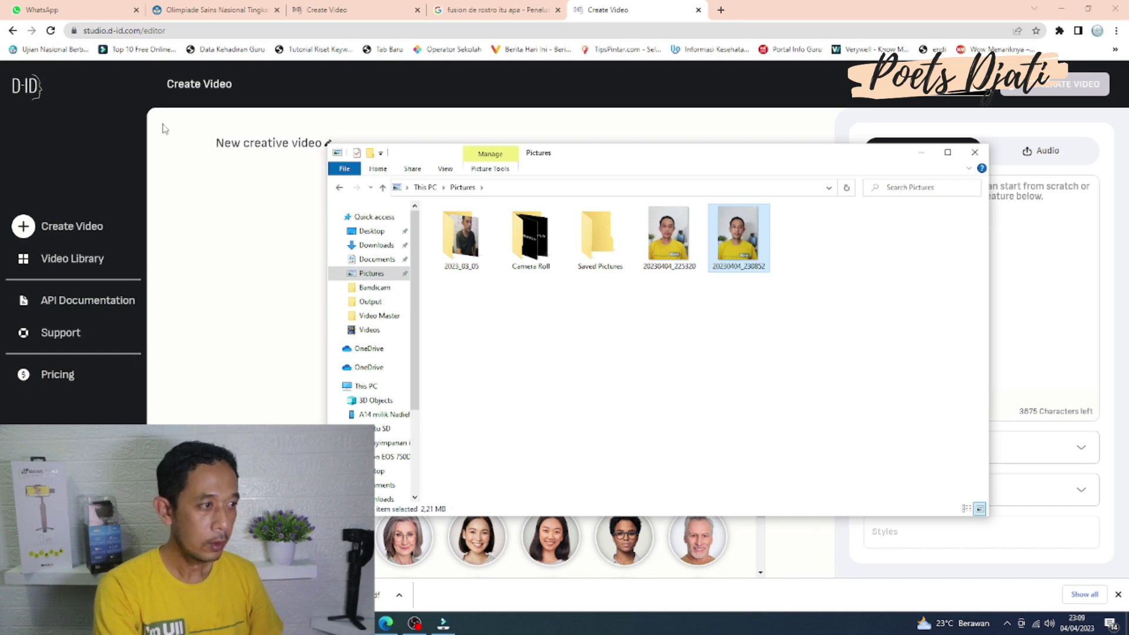
Back in D-ID, upload 20230404_230852 from the Pictures folder as a custom presenter.
{"action": "left_click", "coordinate": [608, 9]}
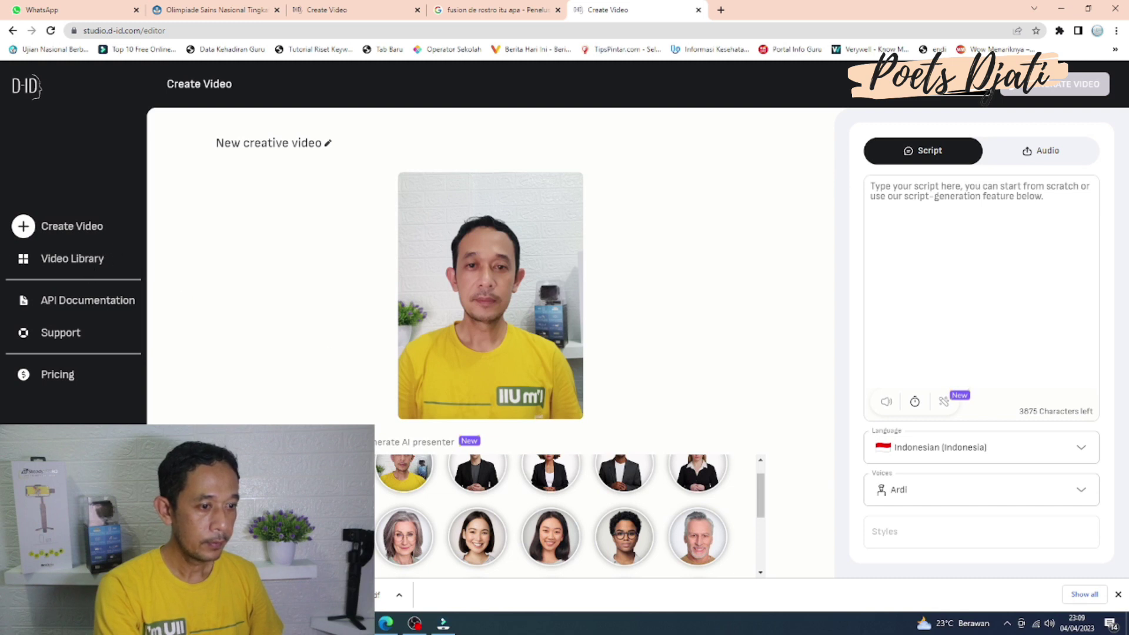
{"action": "left_click", "coordinate": [331, 467]}
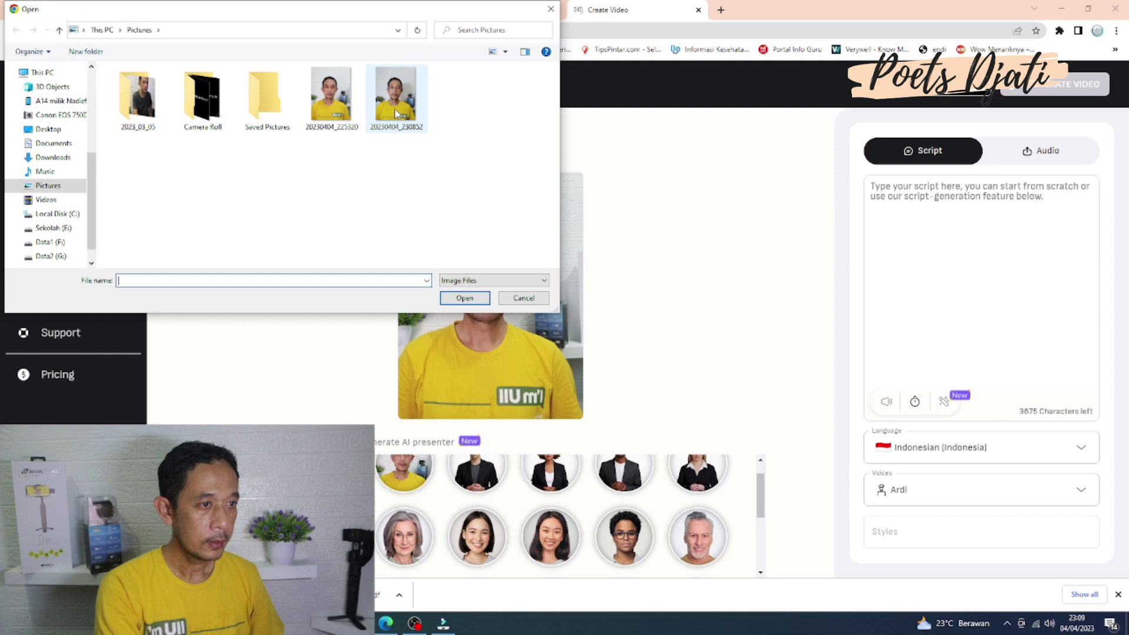
{"action": "left_click", "coordinate": [396, 113]}
{"action": "left_click", "coordinate": [447, 297]}
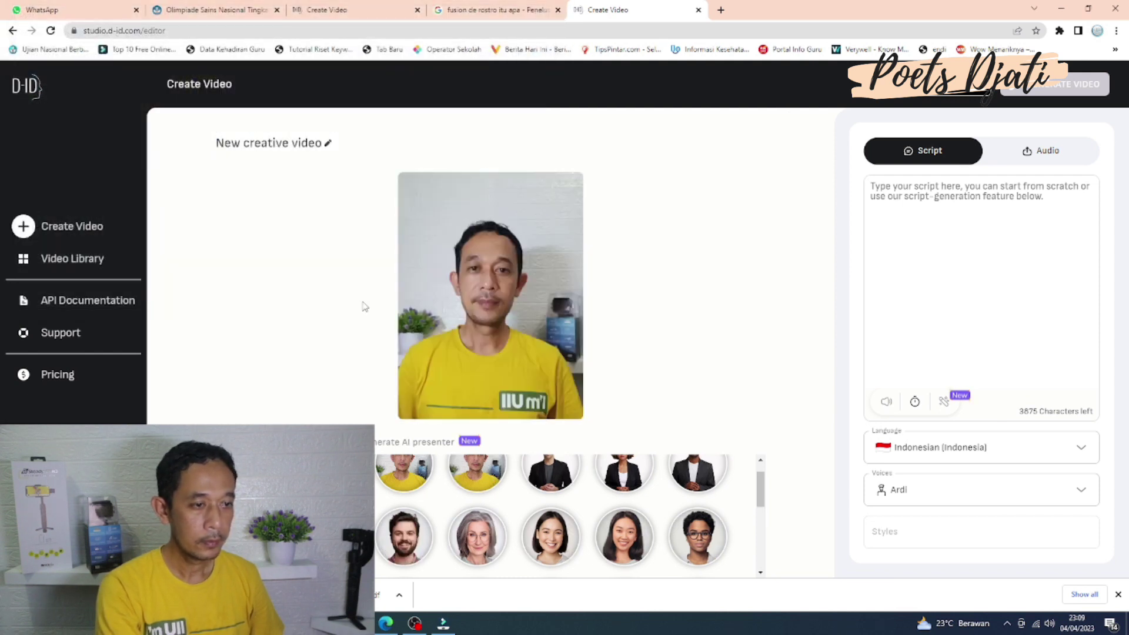
Enter the script "Hallo teman-teman, kali ini saya akan membuat tutorial bagaimana membuat sebuah video keren hanya dengan mermodalkan sebuah foto.".
{"action": "left_click", "coordinate": [964, 203]}
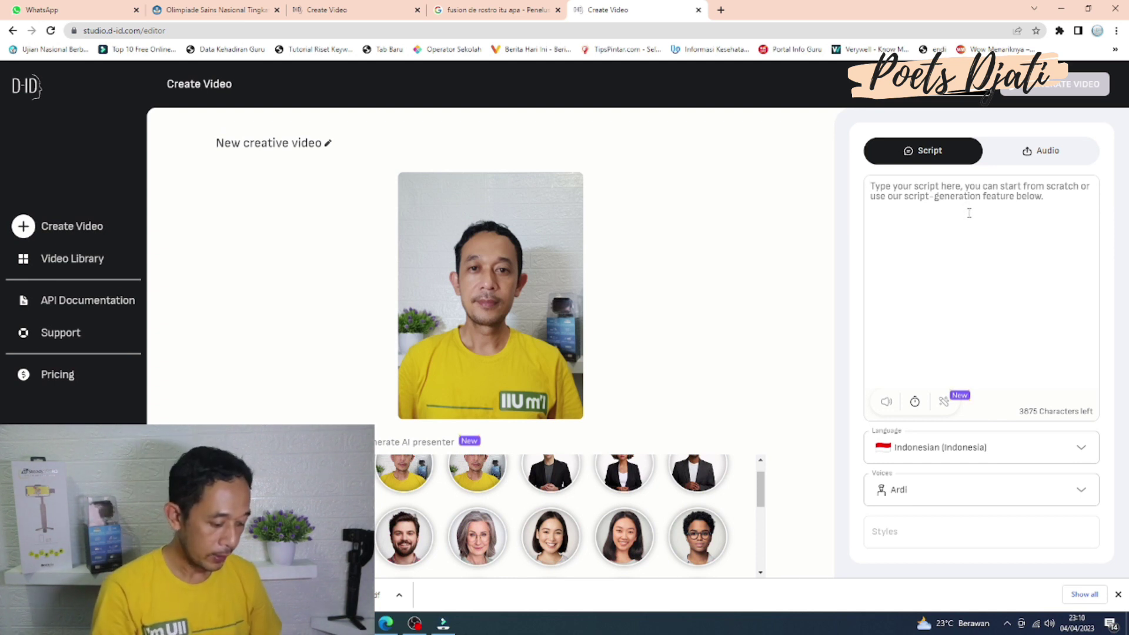
{"action": "type", "text": "Hallo "}
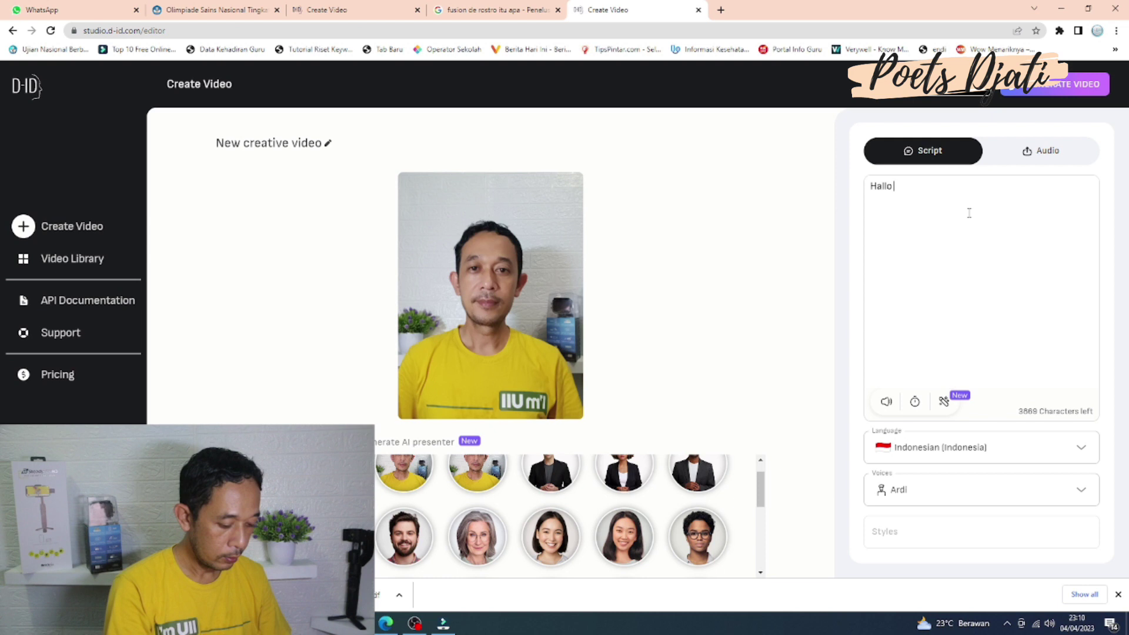
{"action": "type", "text": "teman-teman, kali ini "}
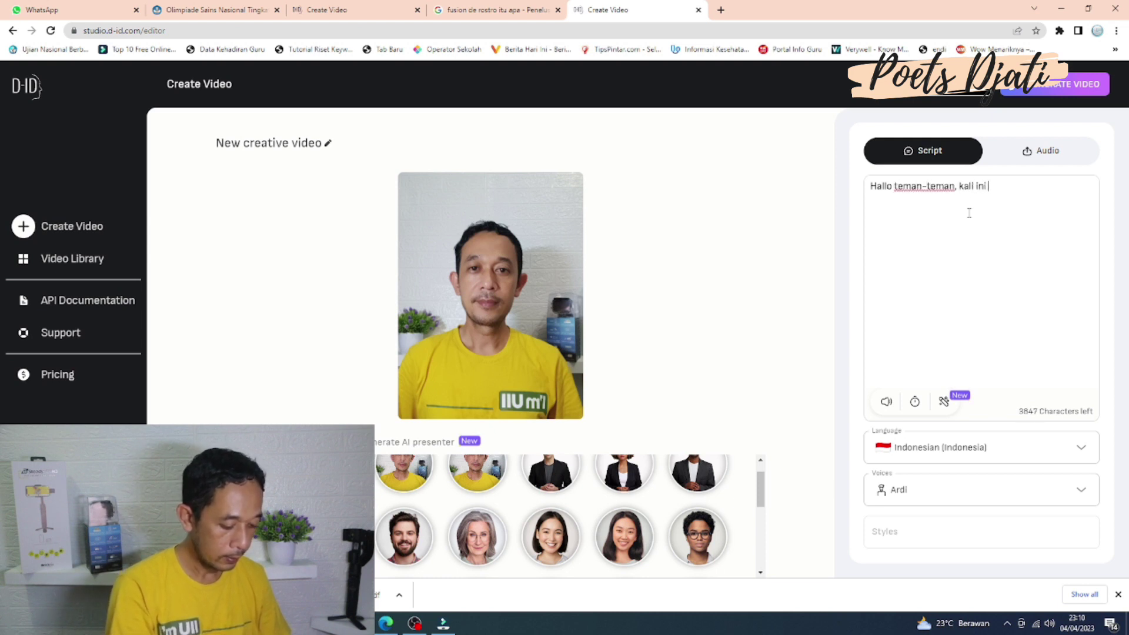
{"action": "type", "text": "saya akan memb"}
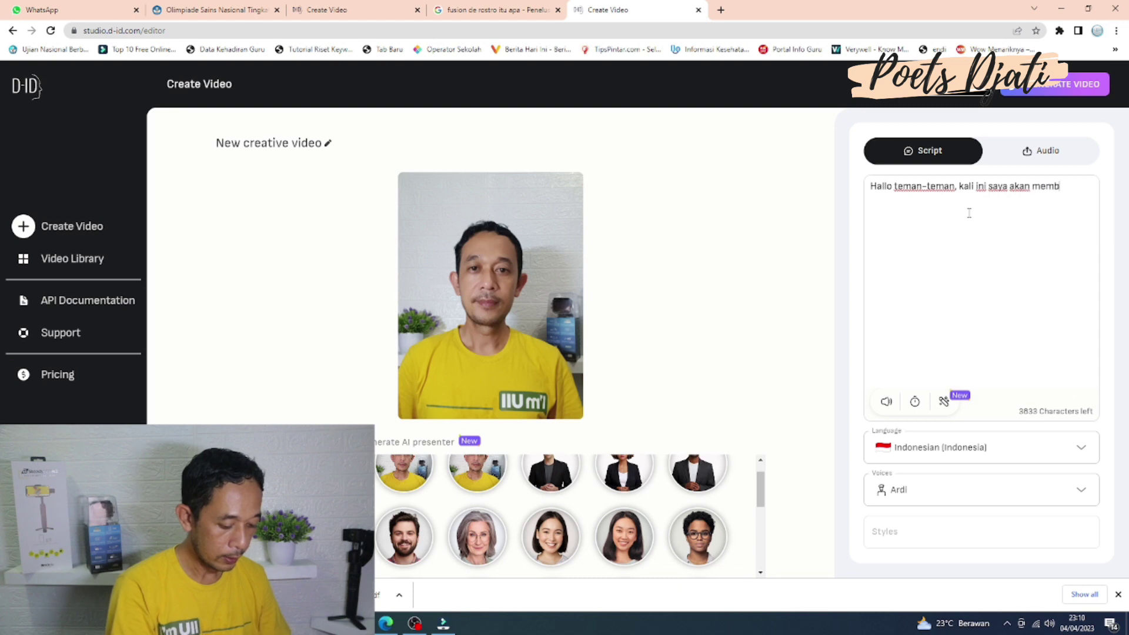
{"action": "type", "text": "uat tutorial "}
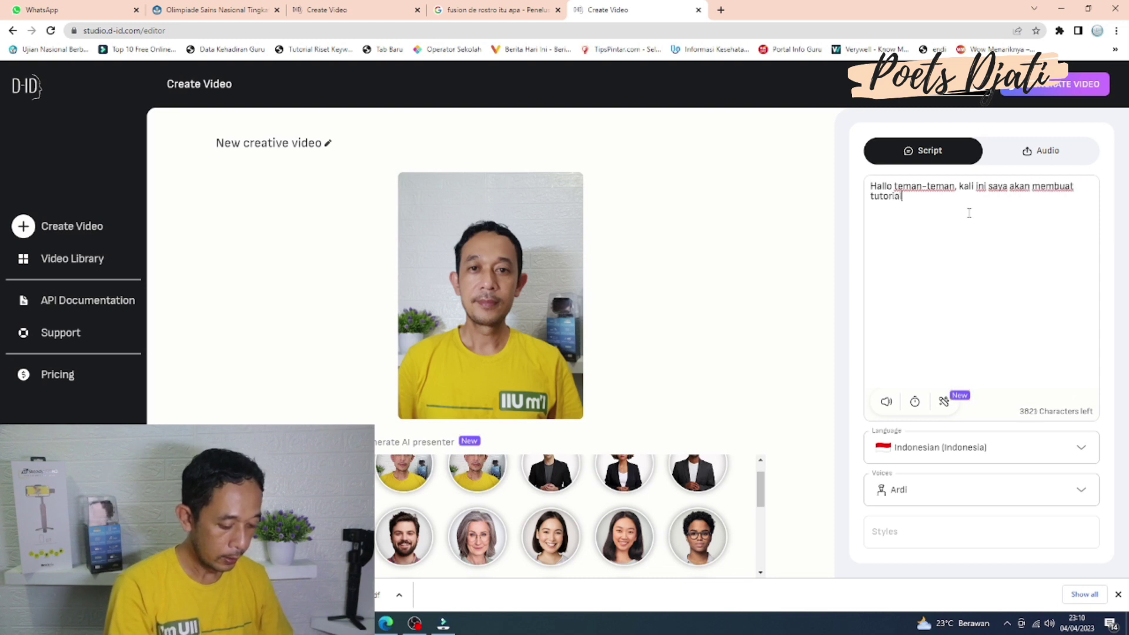
{"action": "type", "text": "bagaimana m"}
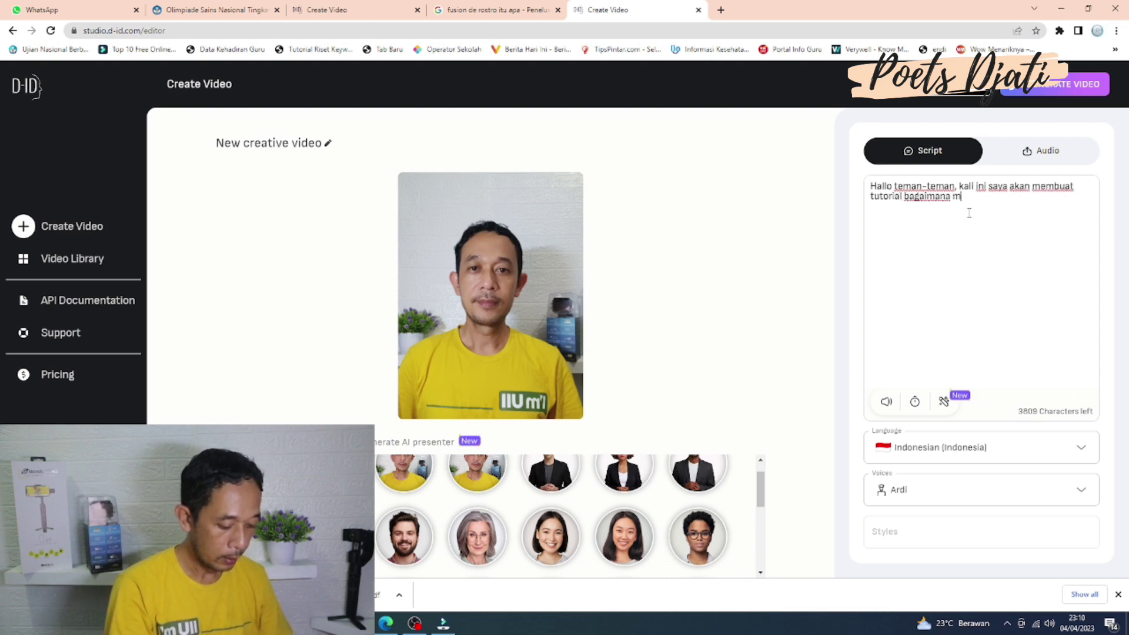
{"action": "type", "text": "embuat sebuah"}
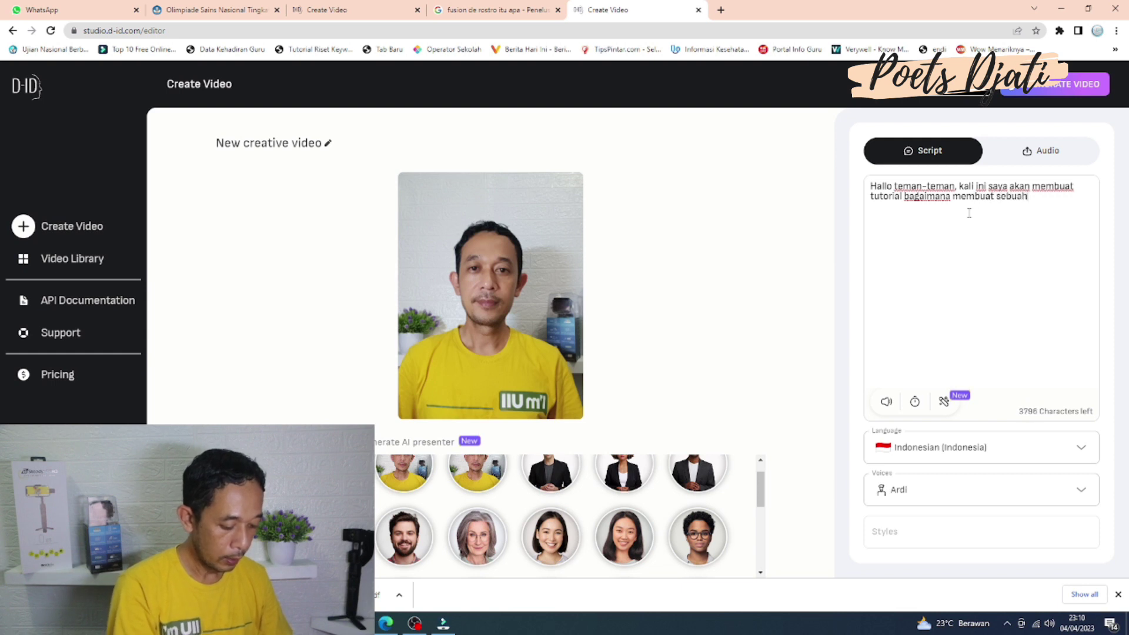
{"action": "type", "text": " video keren ha"}
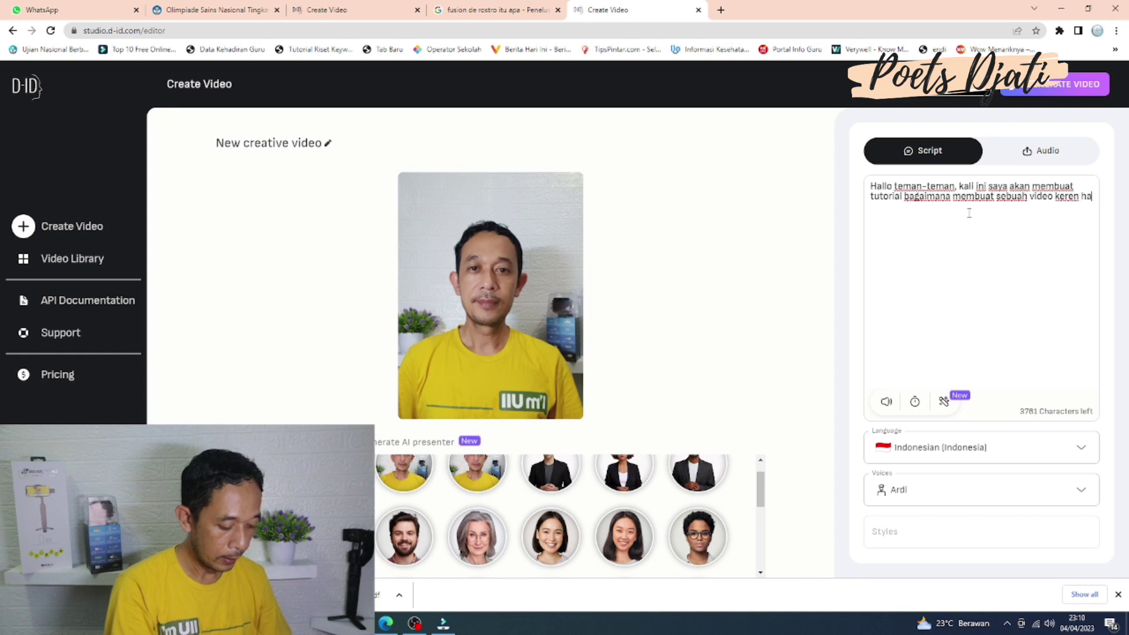
{"action": "type", "text": "nya dengan me"}
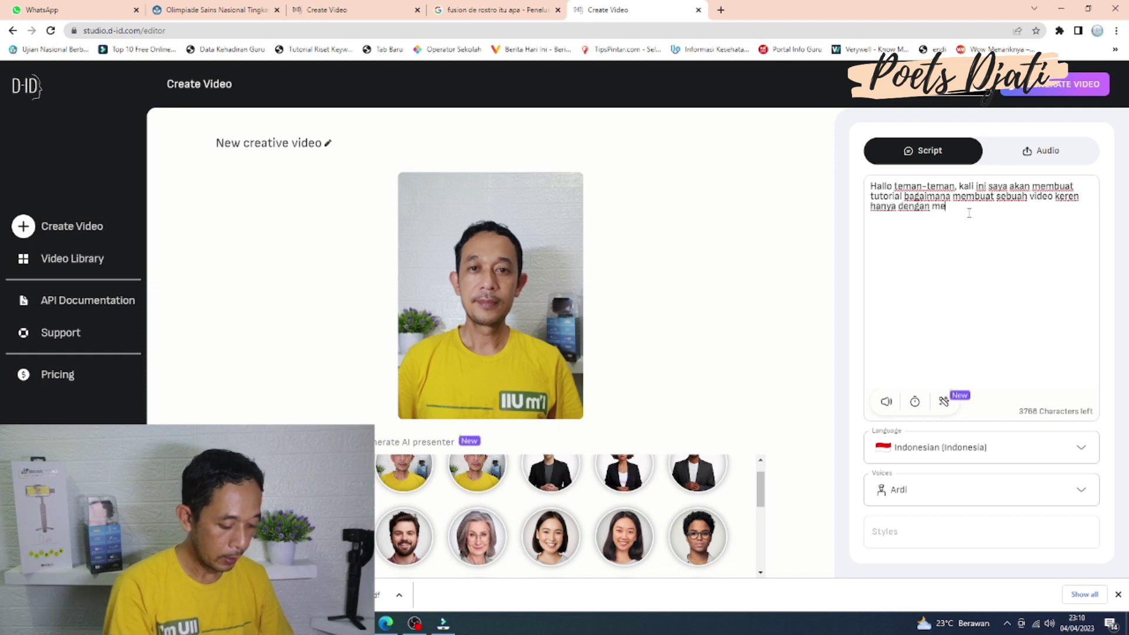
{"action": "type", "text": "rmodalkan sebuah foto."}
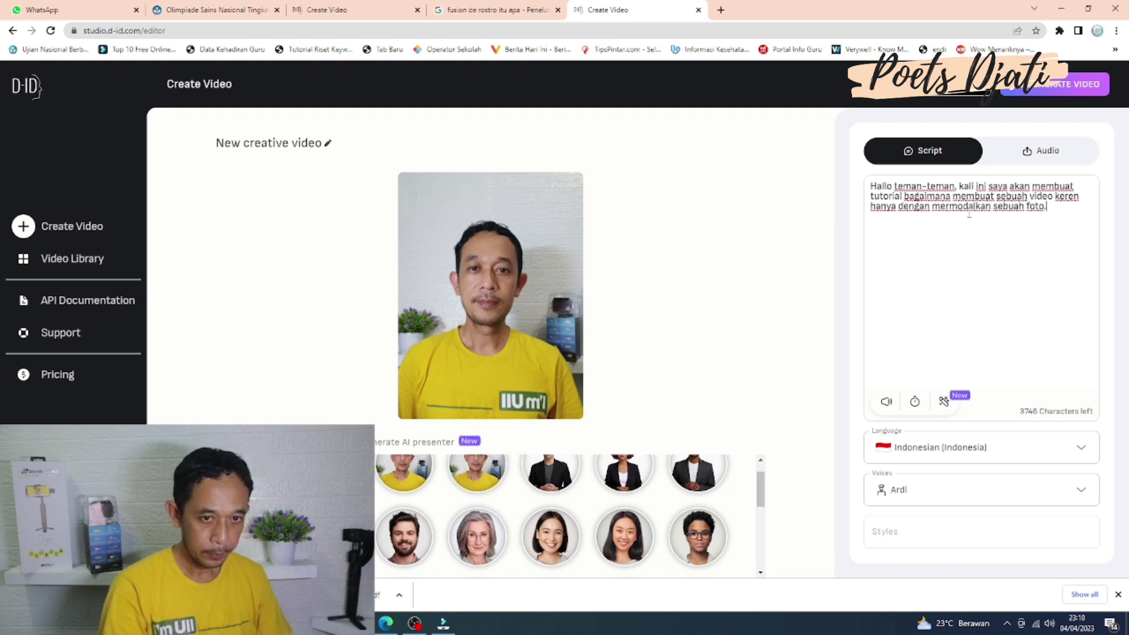
Correct the misspelled word before "sebuah foto" in the script to "bermodalkan".
{"action": "left_click", "coordinate": [939, 207]}
{"action": "key", "text": "BackSpace"}
{"action": "type", "text": "b"}
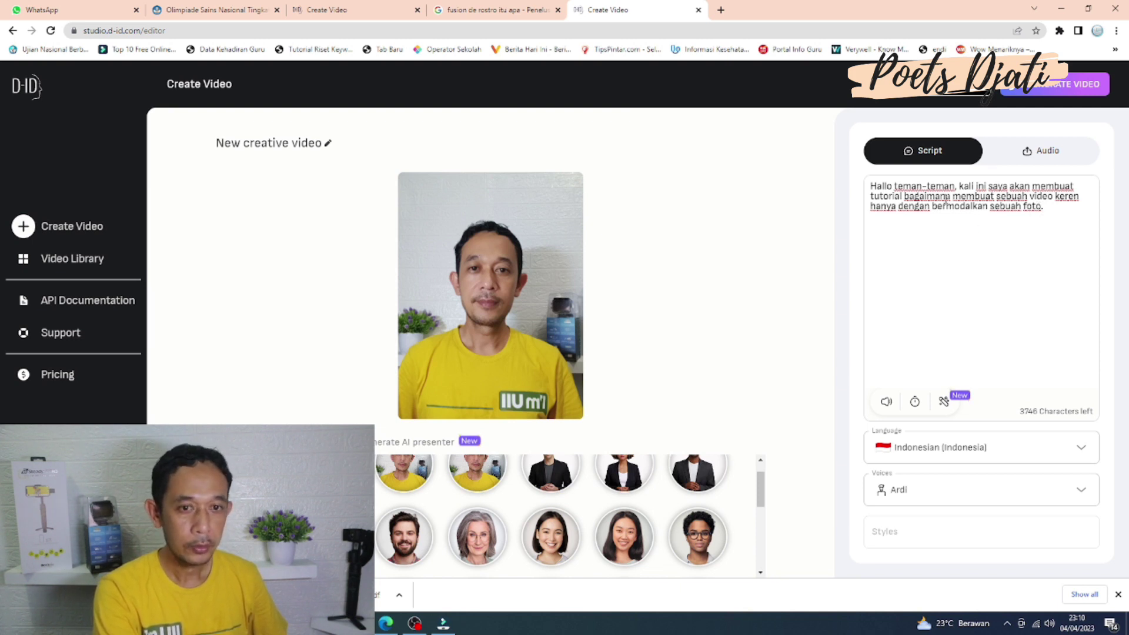
Generate the video from the presenter photo and script, and open the newest result in the Video Library.
{"action": "left_click", "coordinate": [1054, 89]}
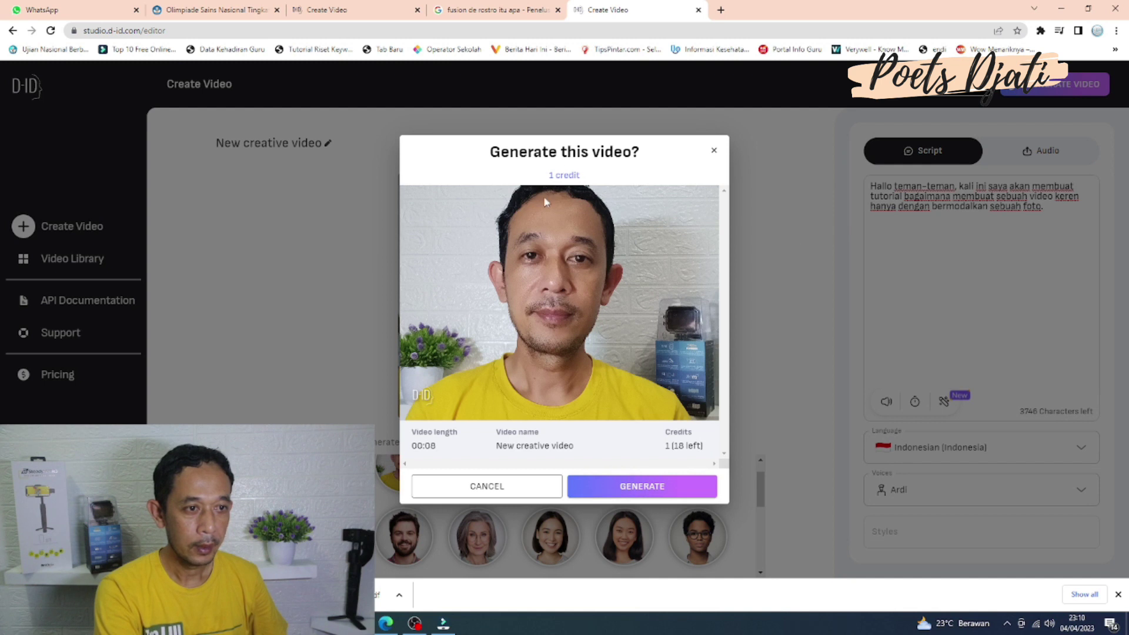
{"action": "left_click", "coordinate": [642, 489]}
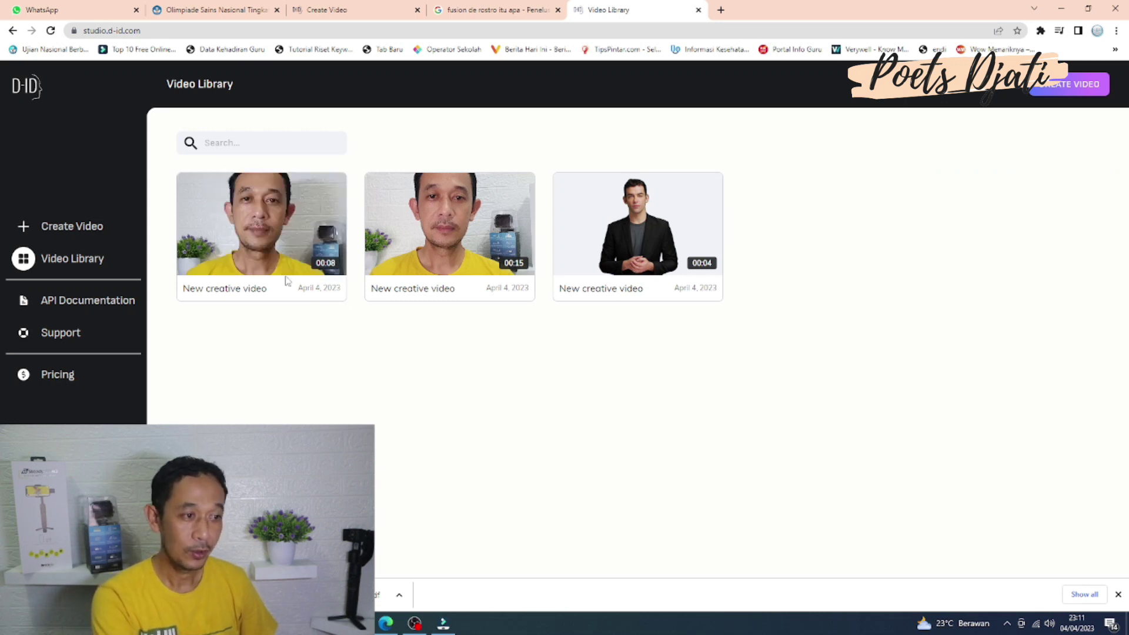
{"action": "mouse_move", "coordinate": [290, 254]}
{"action": "left_click", "coordinate": [262, 228]}
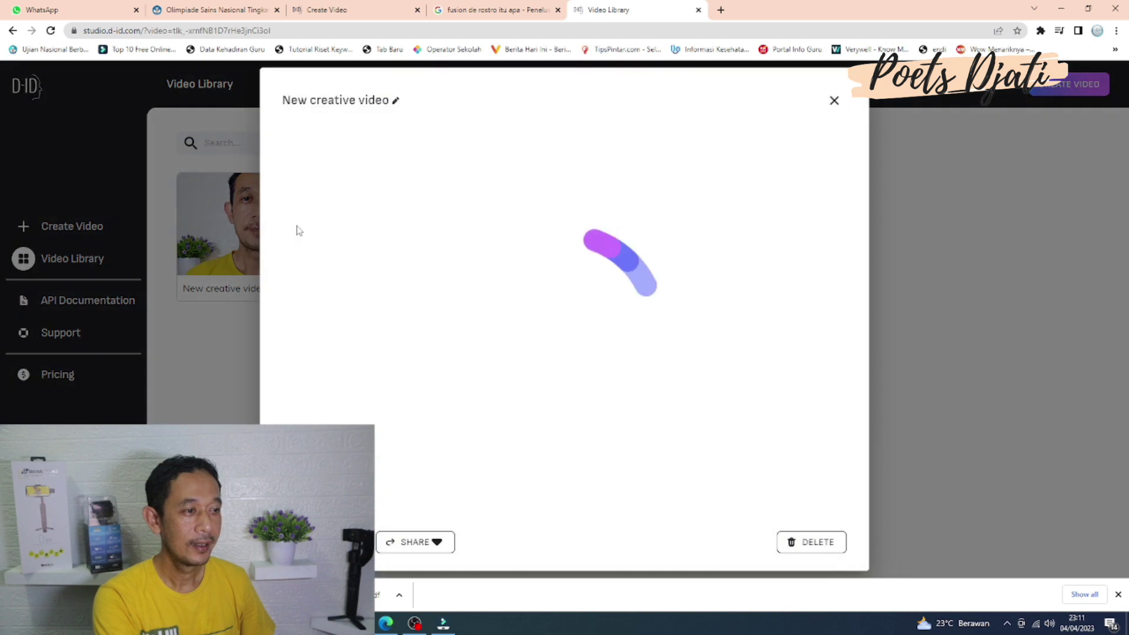